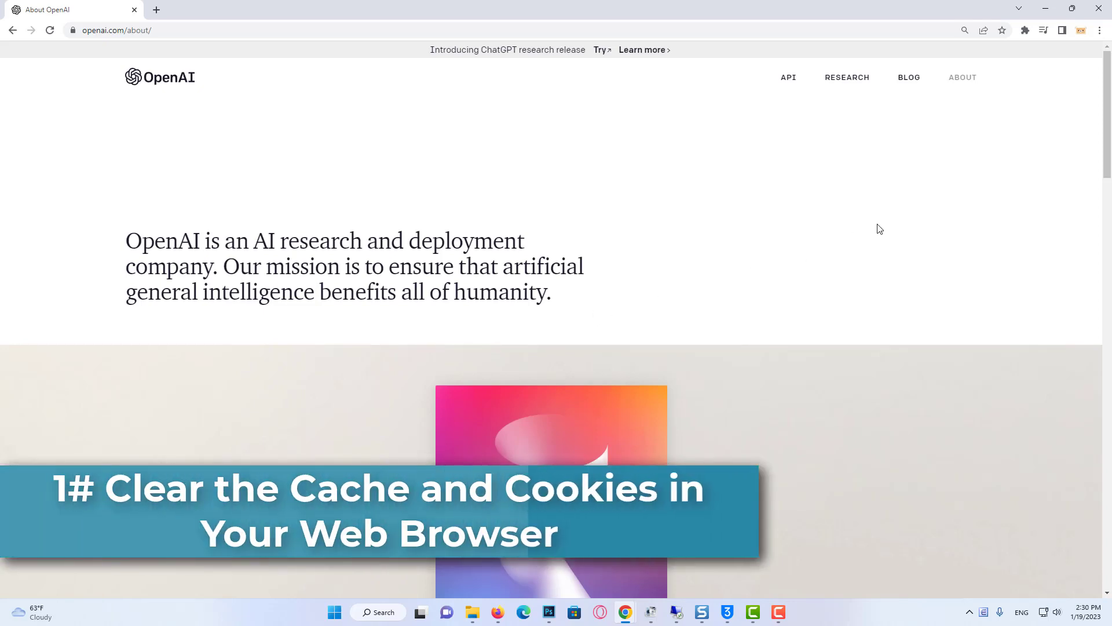
Go to Settings > Privacy and security > Cookies and other site data and scroll down.
click(1102, 31)
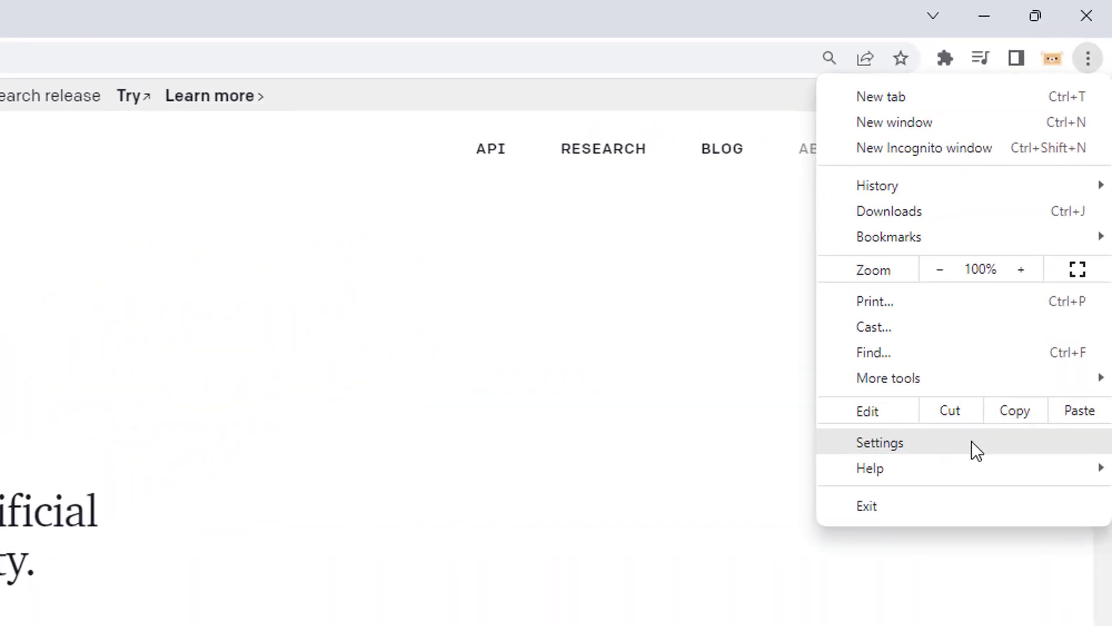
click(972, 443)
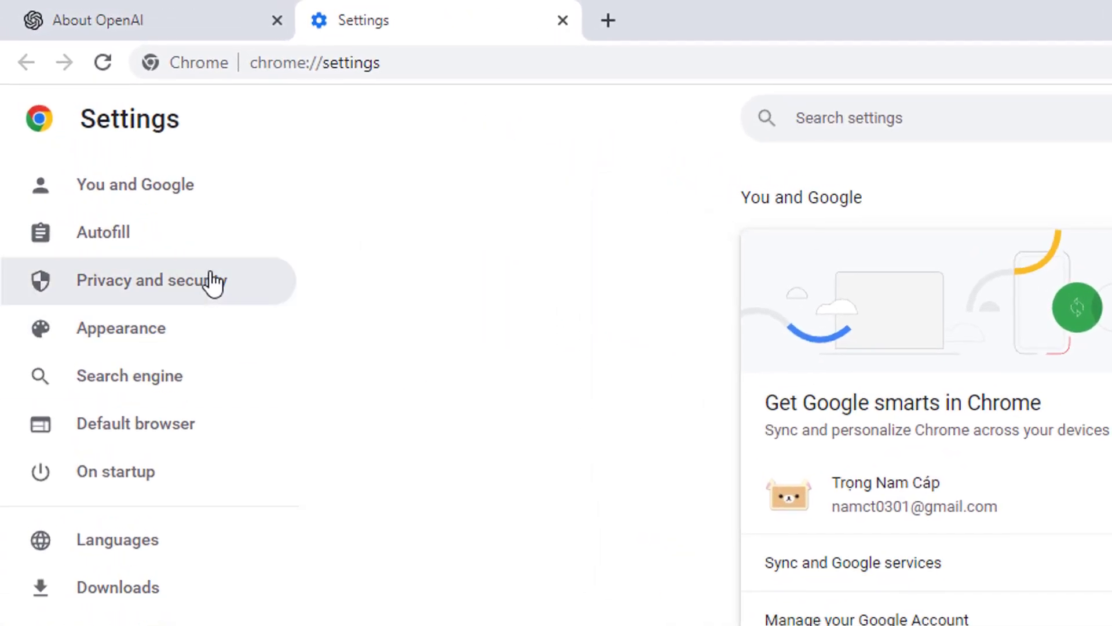
click(210, 272)
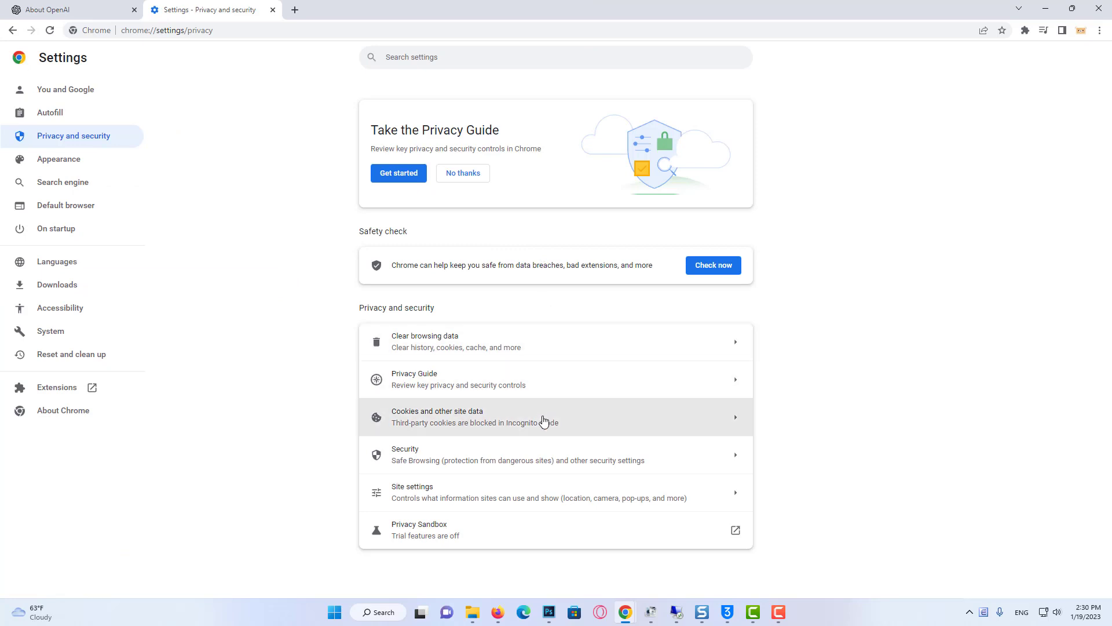
click(541, 420)
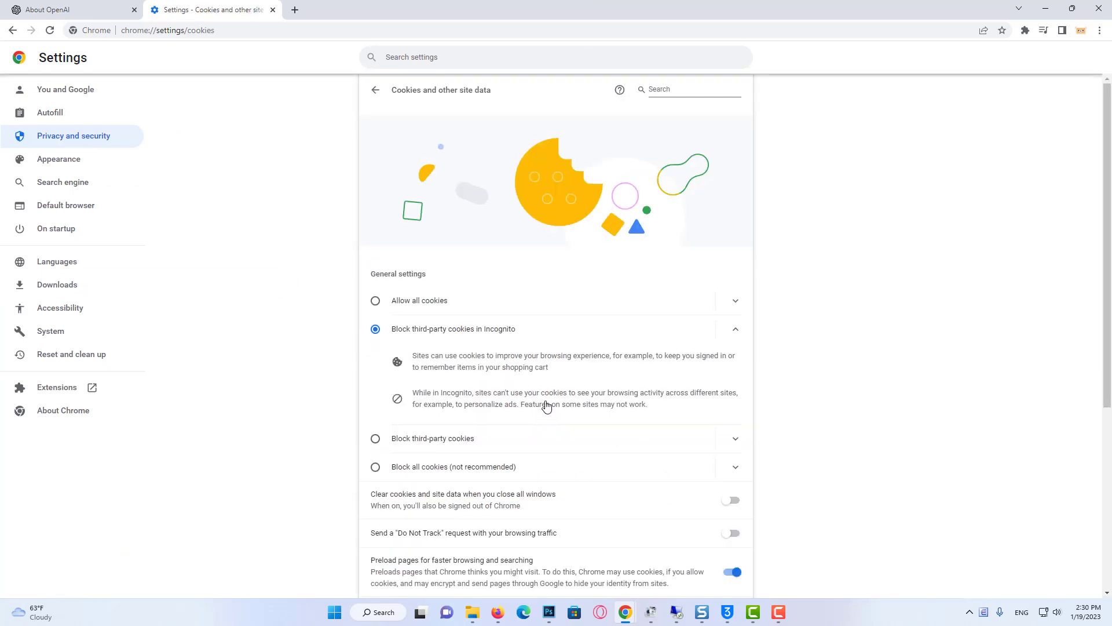
scroll(547, 405, down, 3)
scroll(557, 406, down, 2)
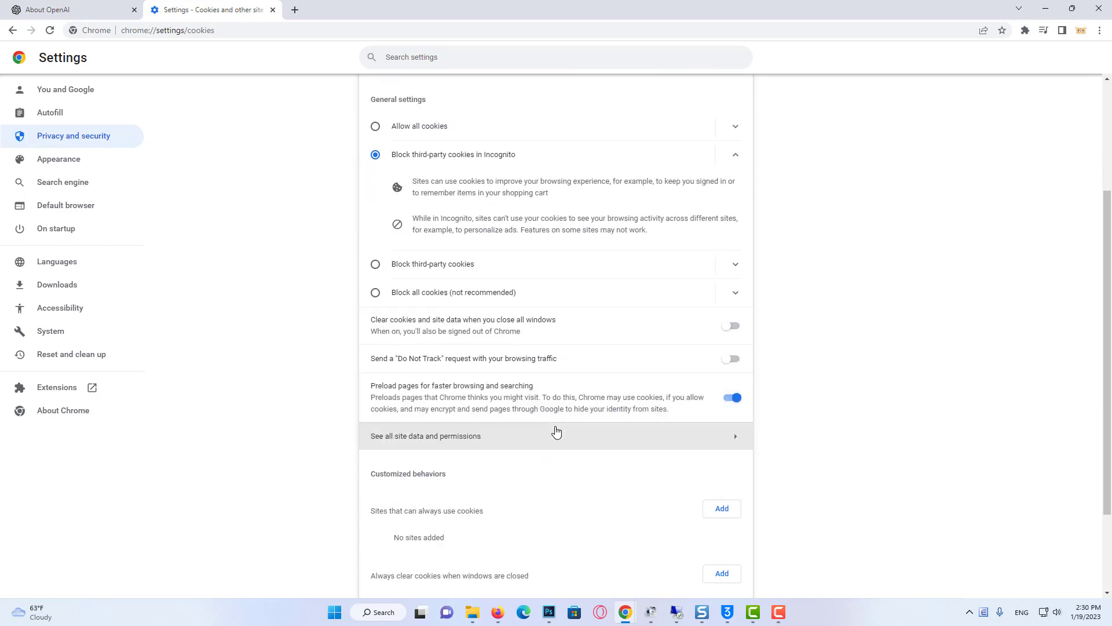
Open all site data, filter the list for 'ope', and clear openai.com's stored data.
click(488, 326)
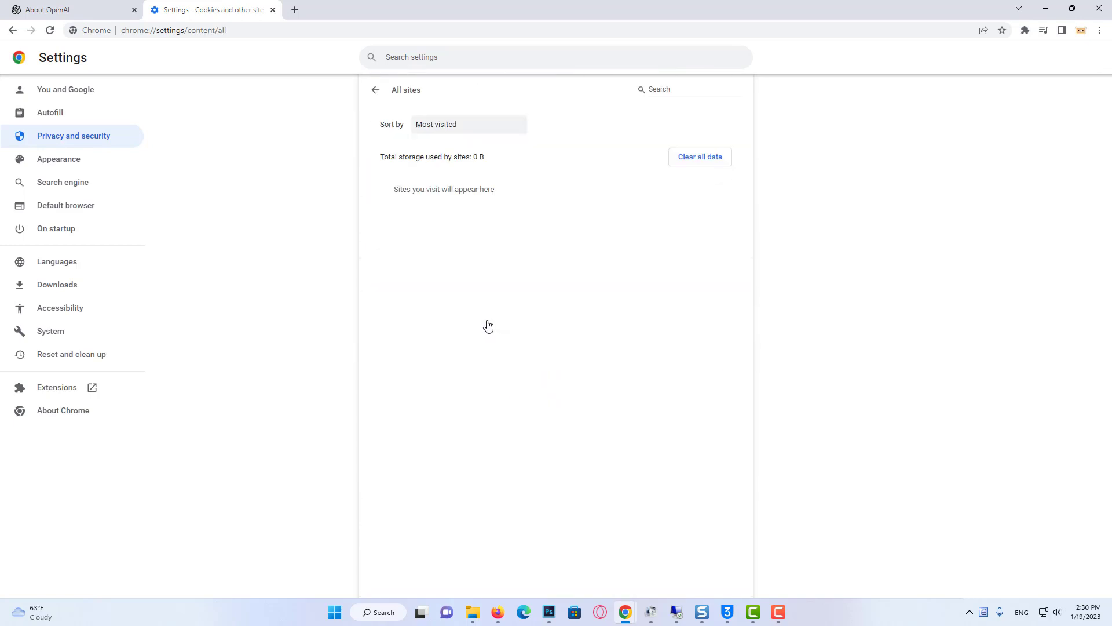
click(687, 88)
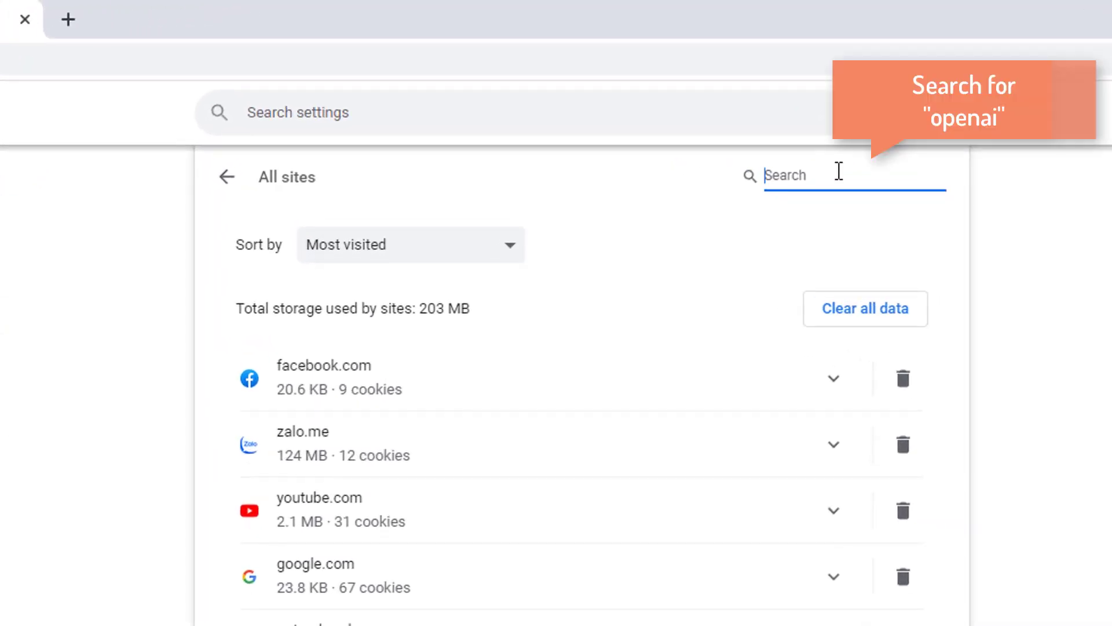
text(openai)
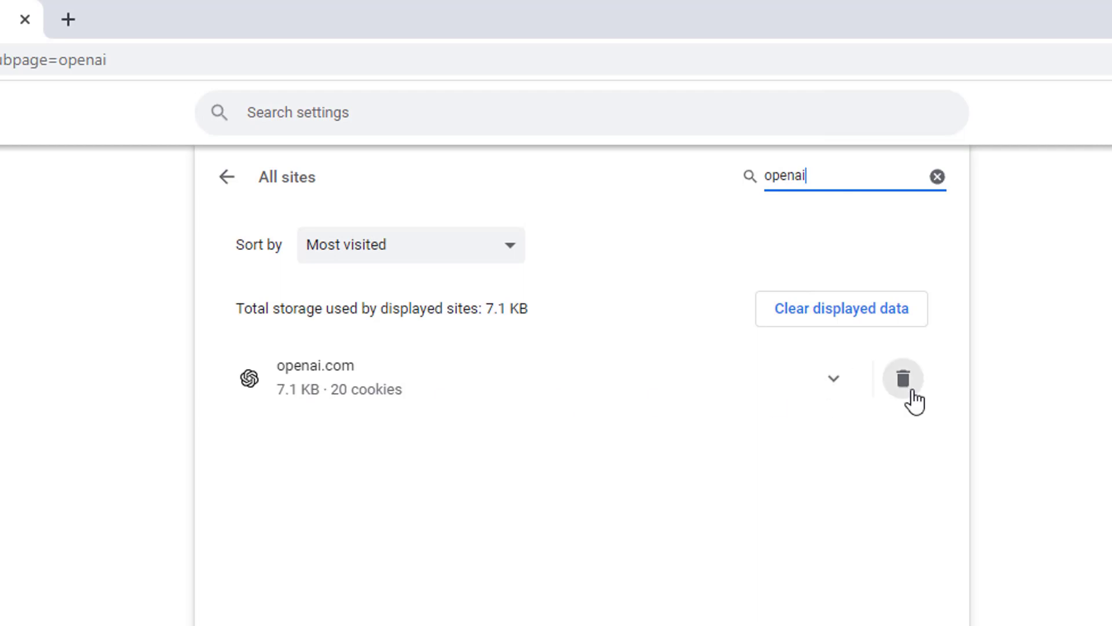
click(909, 391)
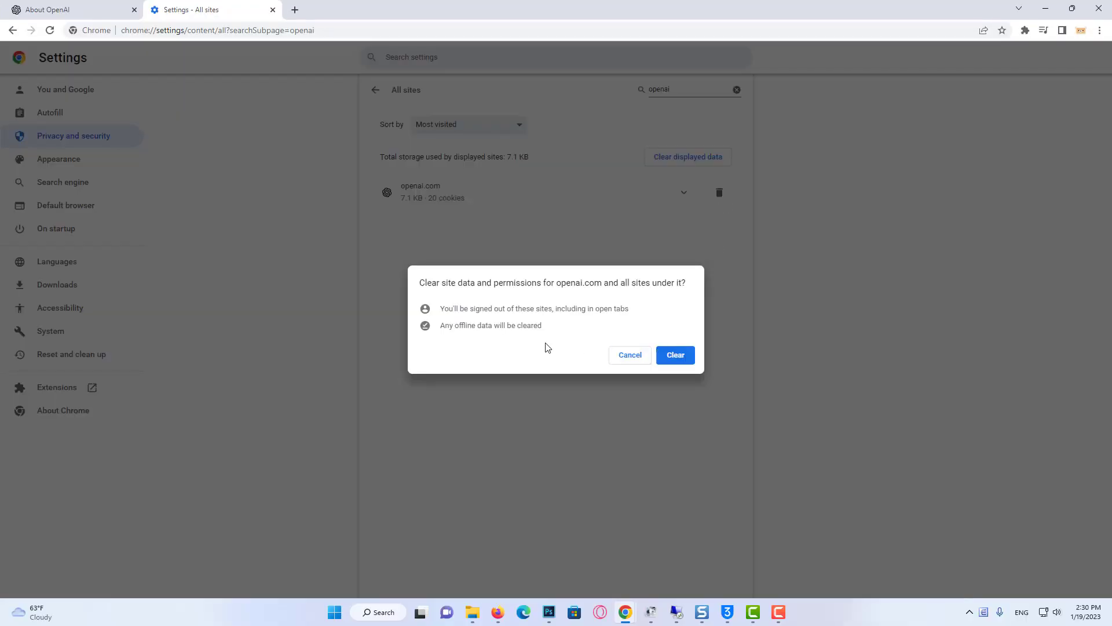
click(677, 357)
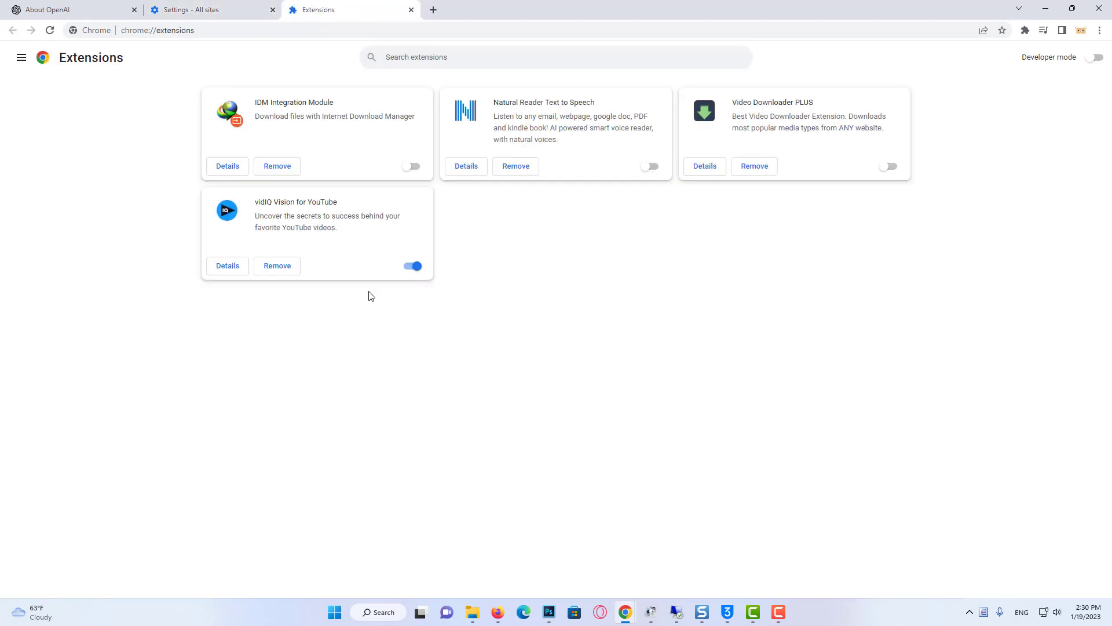
Close the Extensions tab and reopen Extensions through More tools in the Chrome menu.
click(411, 9)
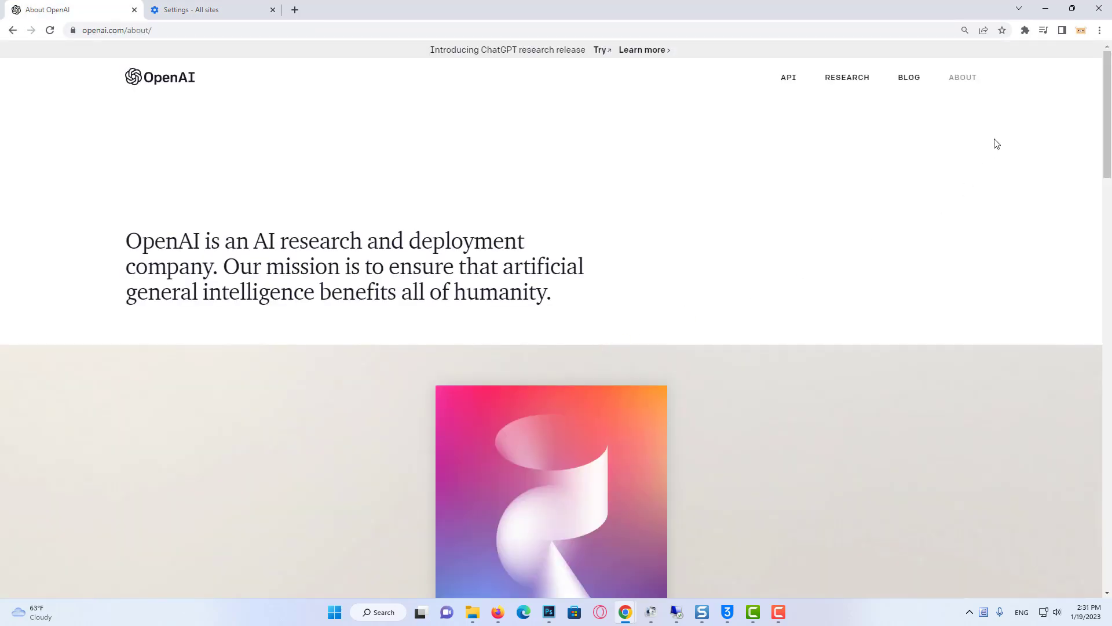
click(1101, 32)
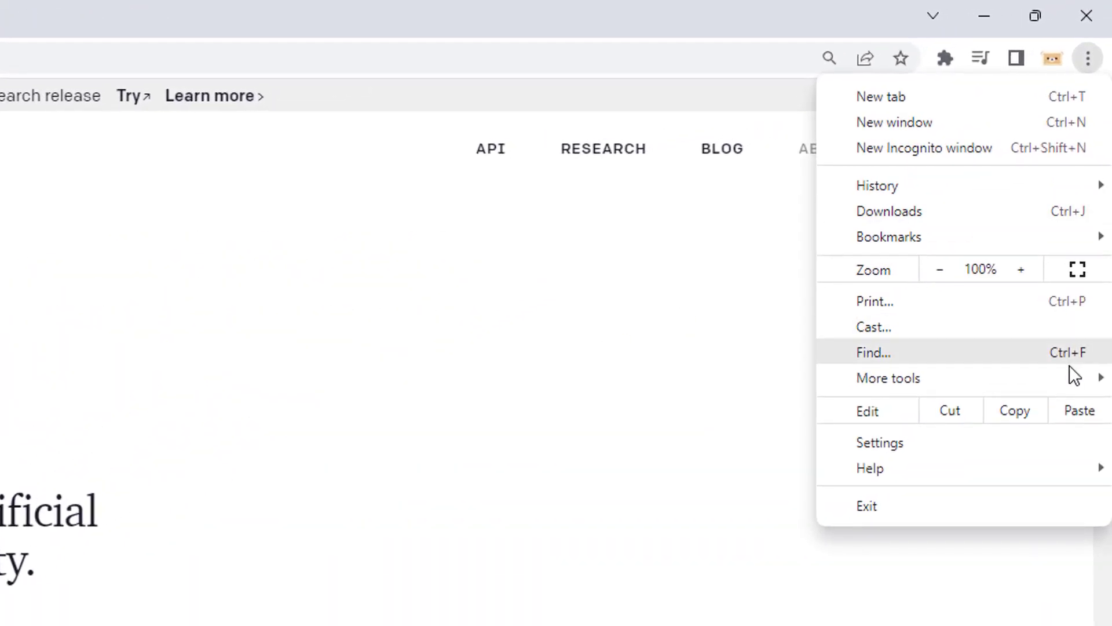
mouse_move(1088, 196)
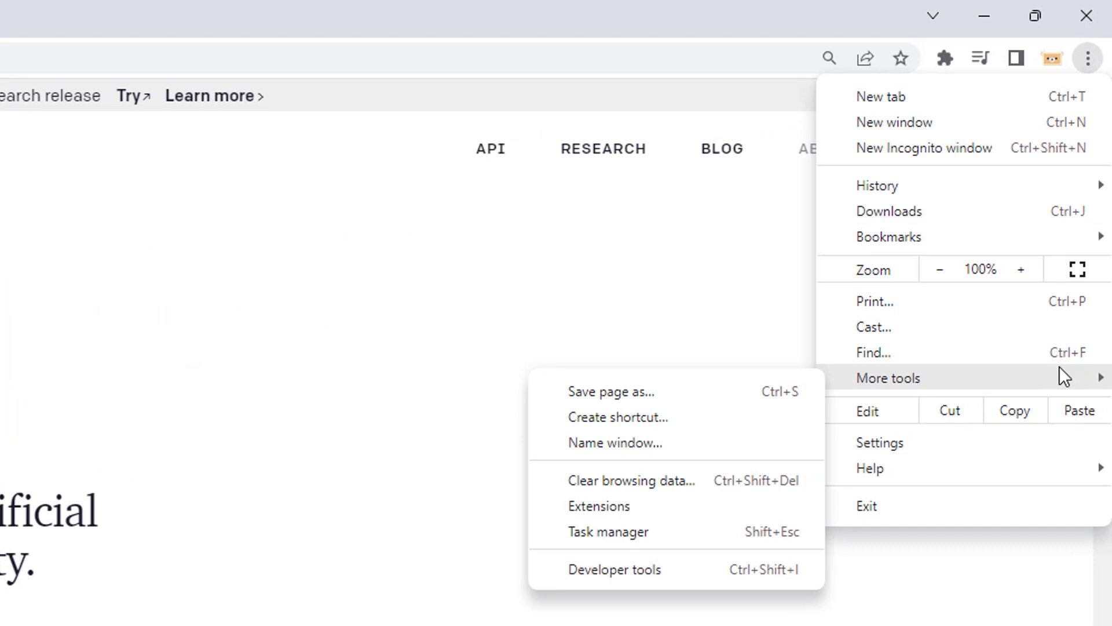
click(640, 515)
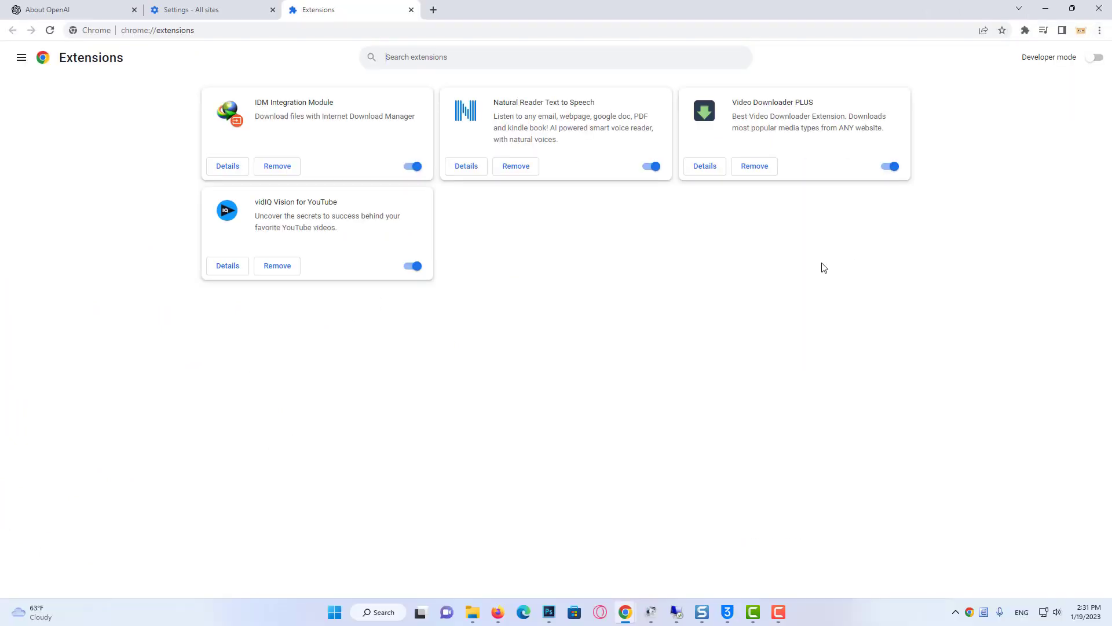
Disable IDM Integration Module, Natural Reader, Video Downloader PLUS and vidIQ Vision extensions.
click(421, 168)
click(654, 168)
click(891, 167)
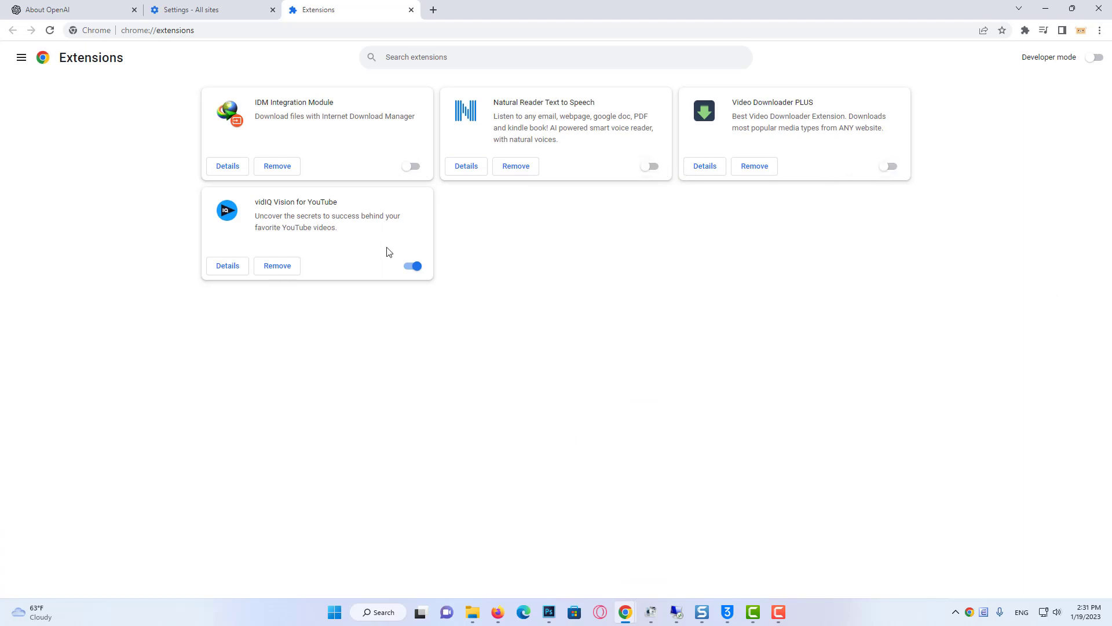
click(419, 264)
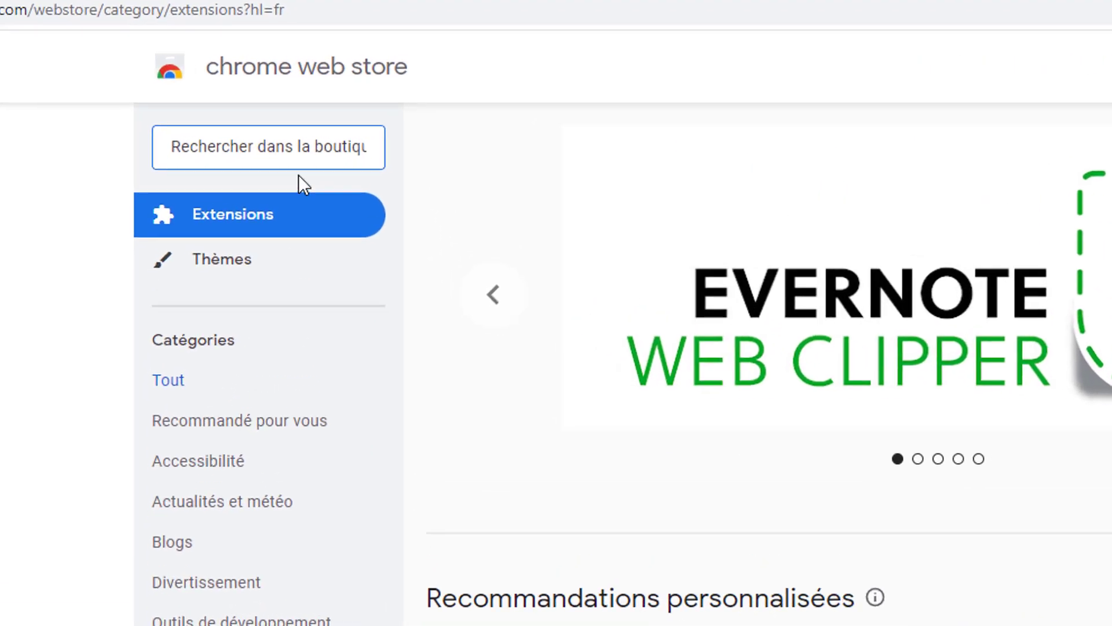
Search the Chrome Web Store for 'vpn'.
click(293, 152)
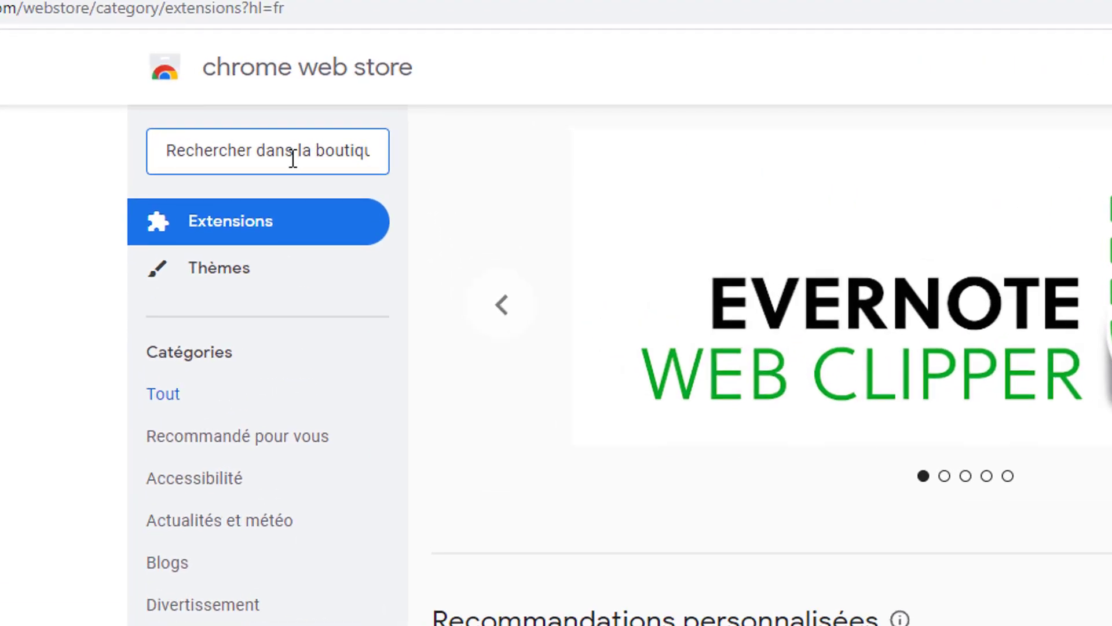
text(vpn)
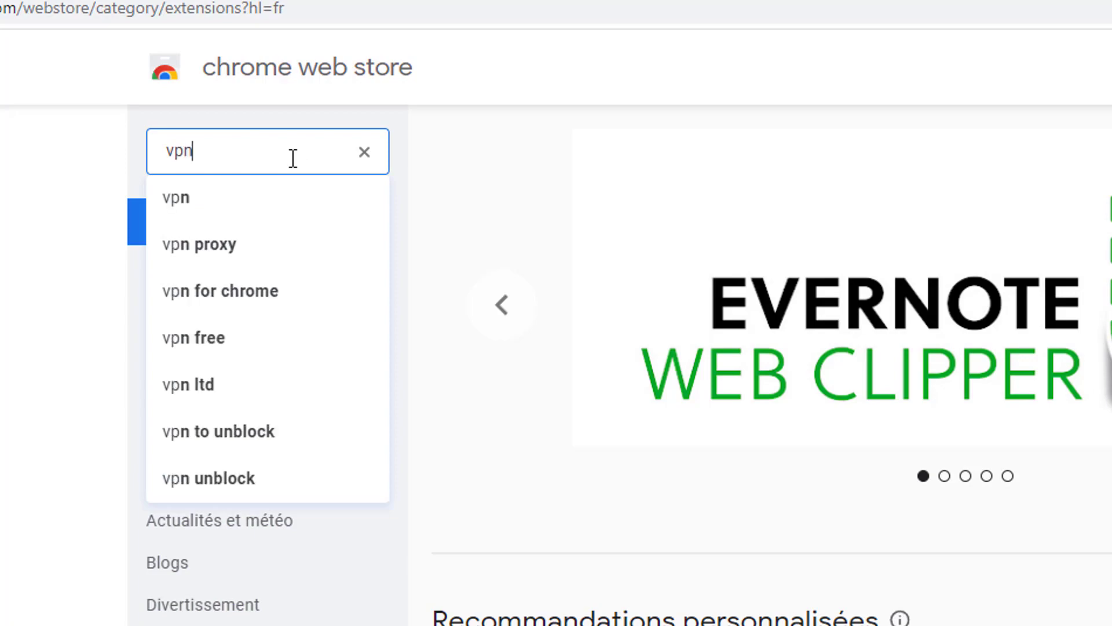
key(Return)
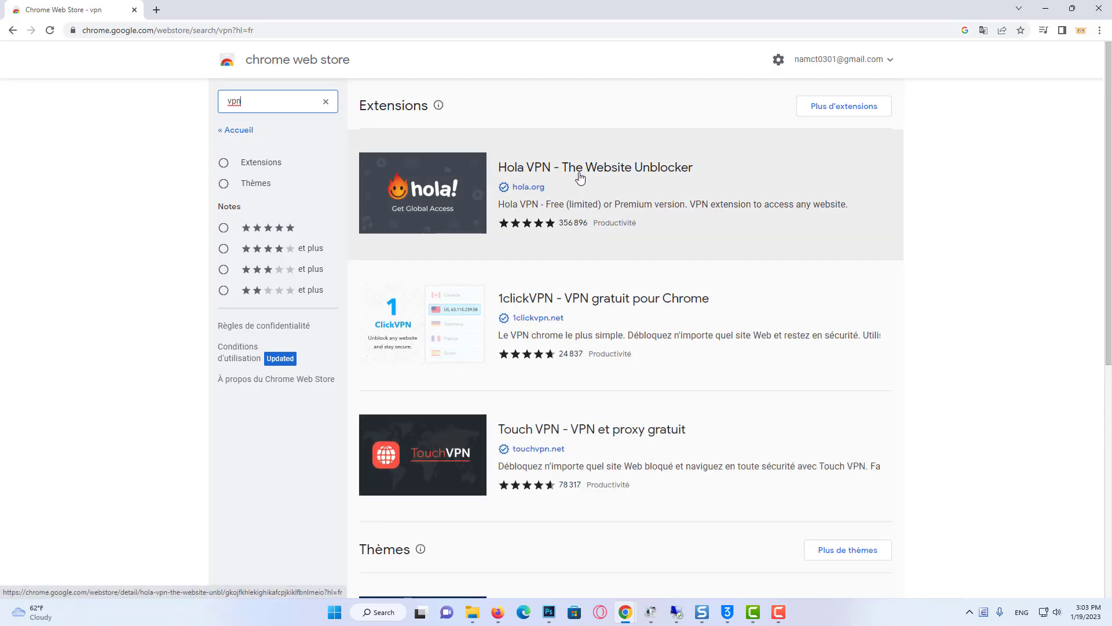
Add Hola VPN - The Website Unblocker to Chrome from its store page.
click(580, 168)
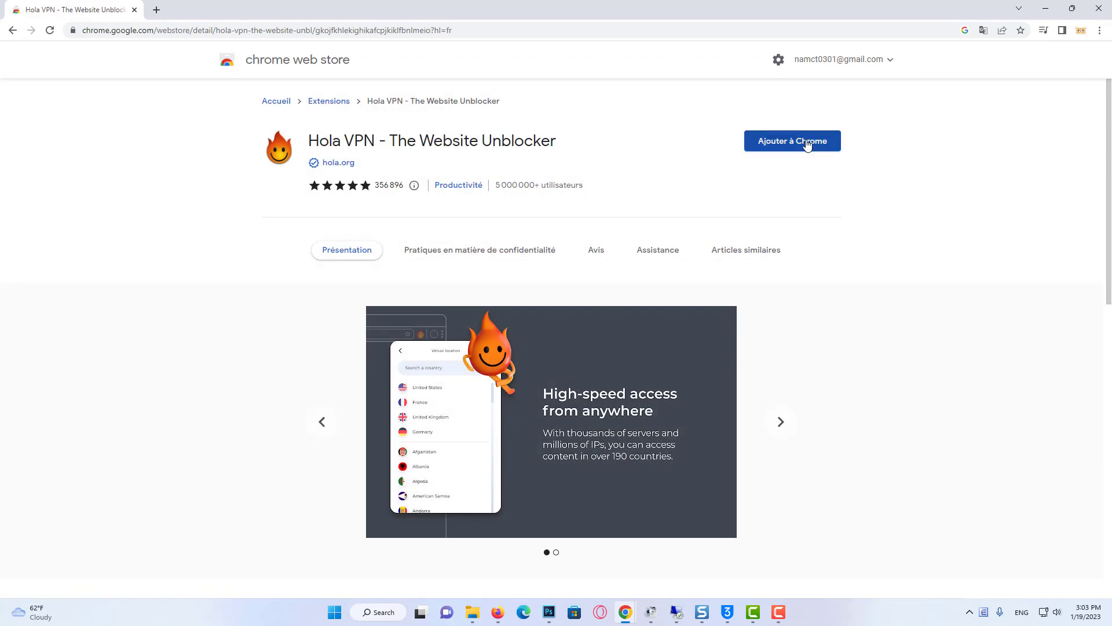
click(795, 143)
click(592, 130)
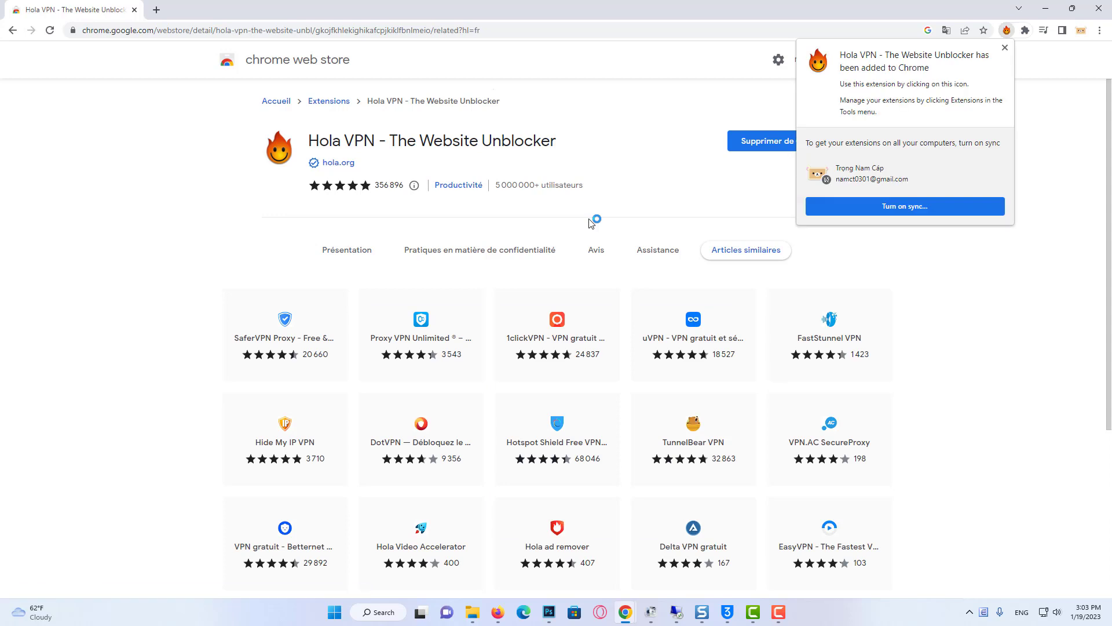
click(1006, 47)
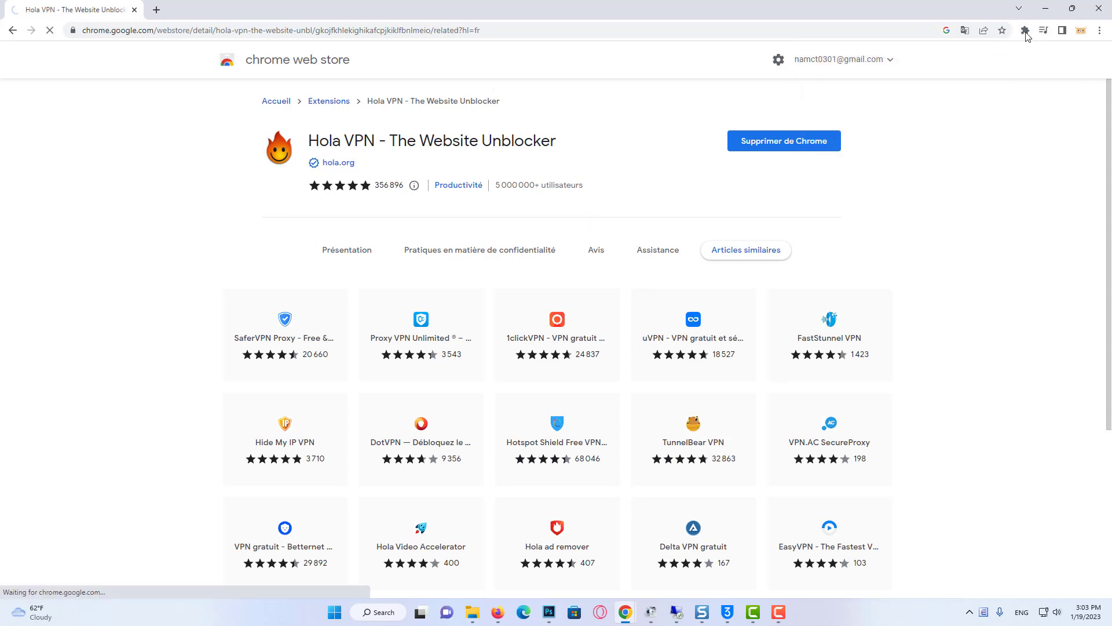
click(396, 419)
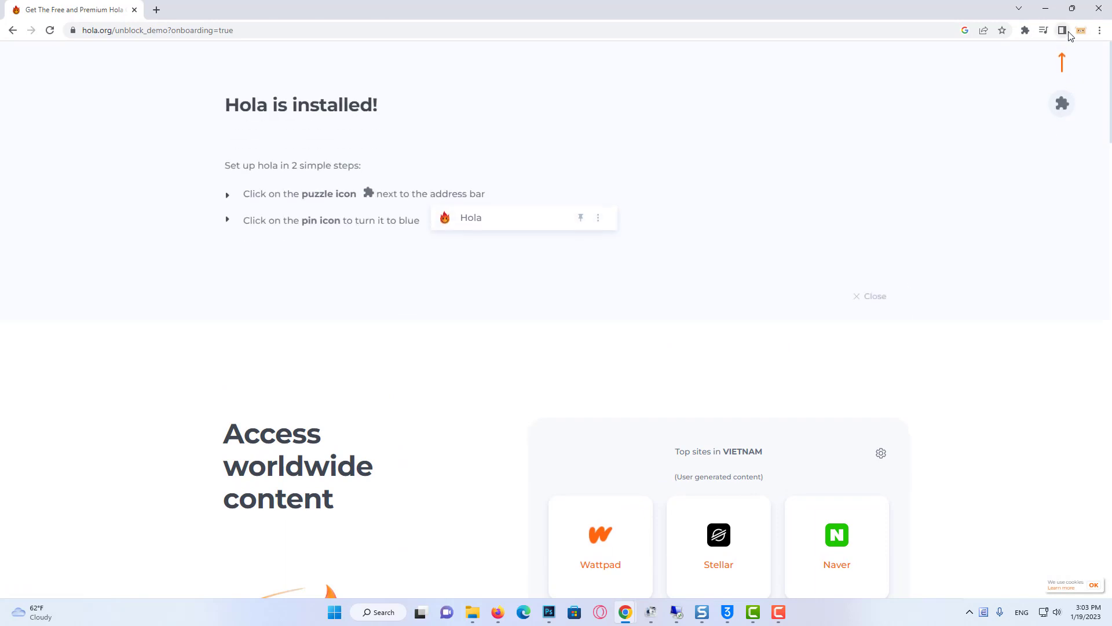
click(1026, 31)
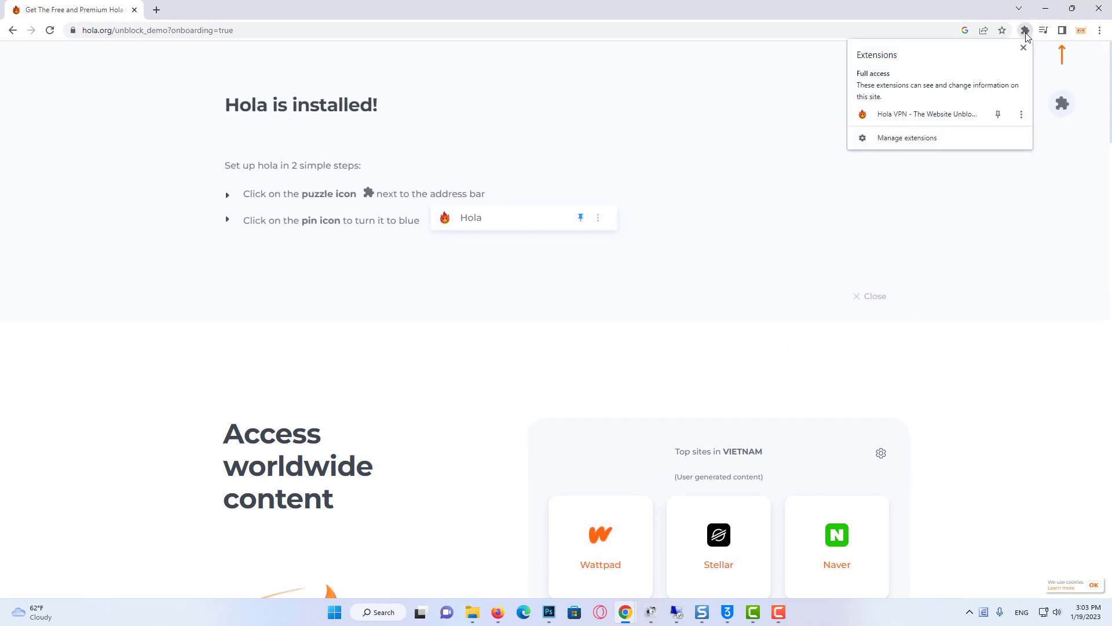
click(940, 114)
click(910, 107)
text(https://openai.com/)
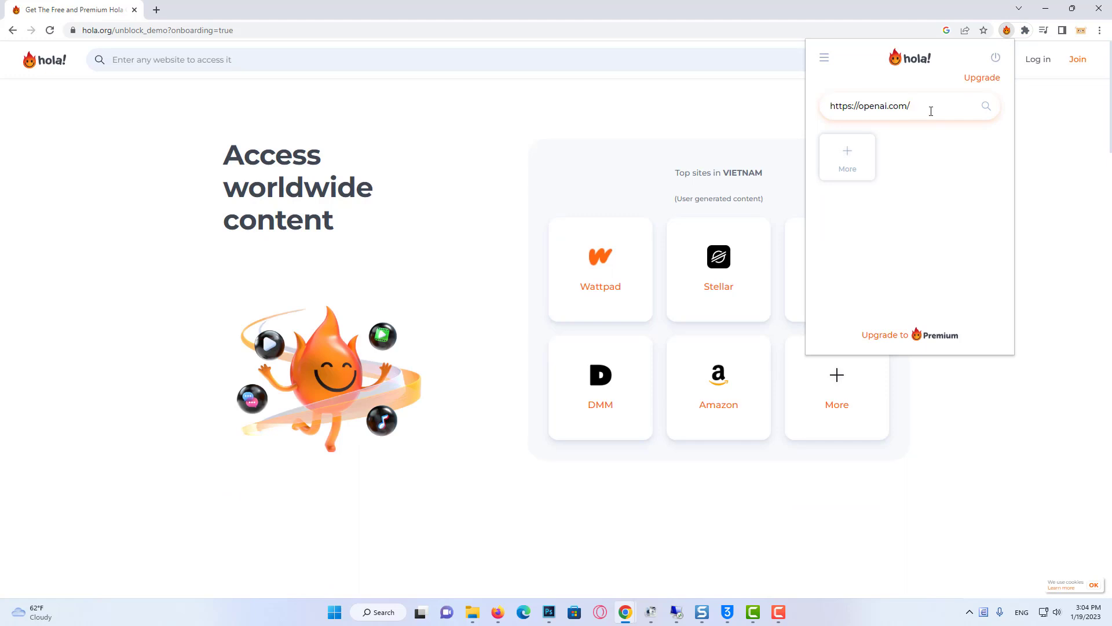
key(Return)
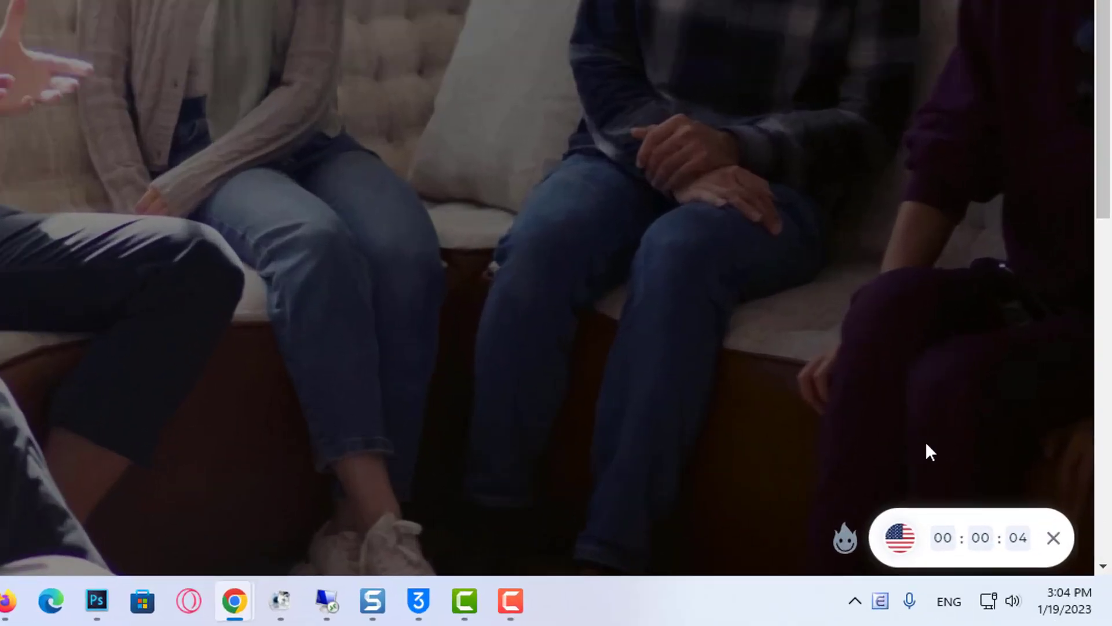
mouse_move(1015, 590)
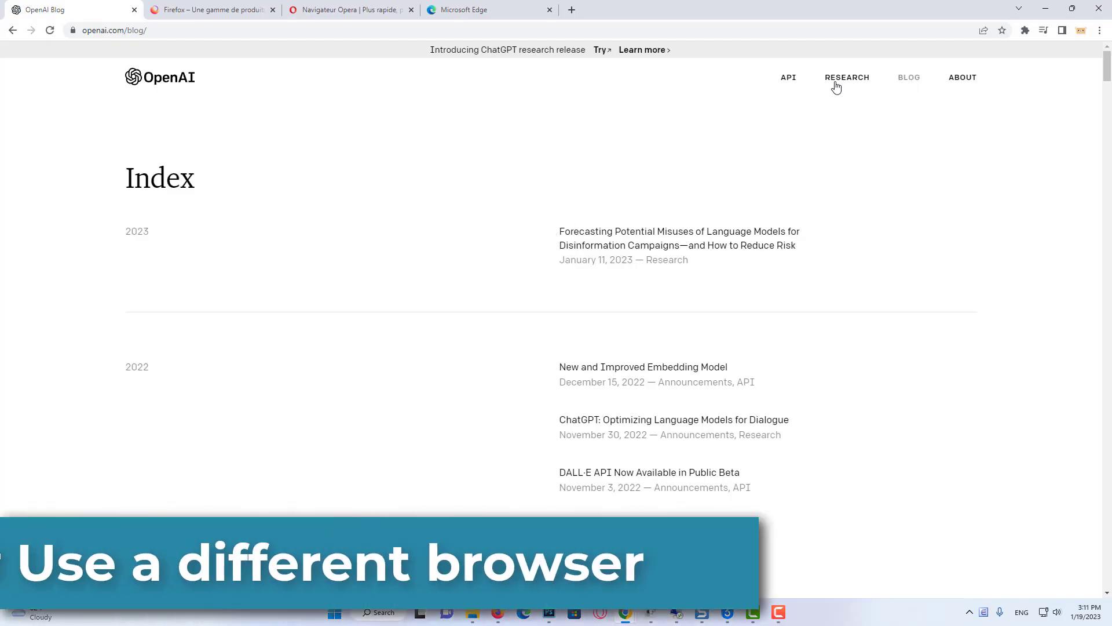
Open OpenAI's Research page, then view the Firefox, Opera and Microsoft Edge tabs.
click(837, 87)
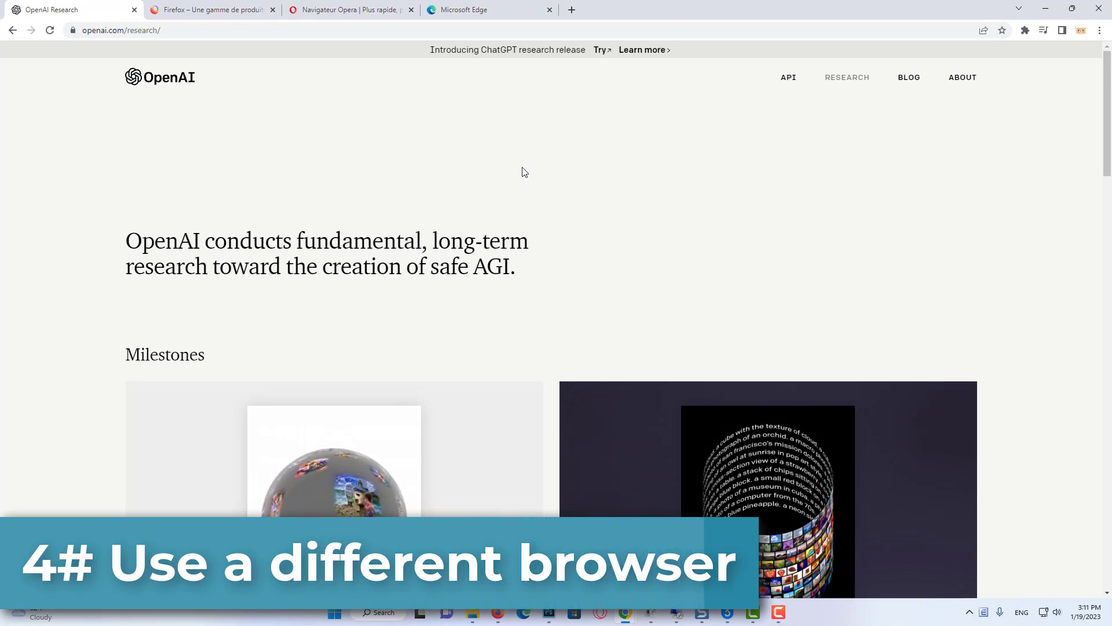
click(197, 7)
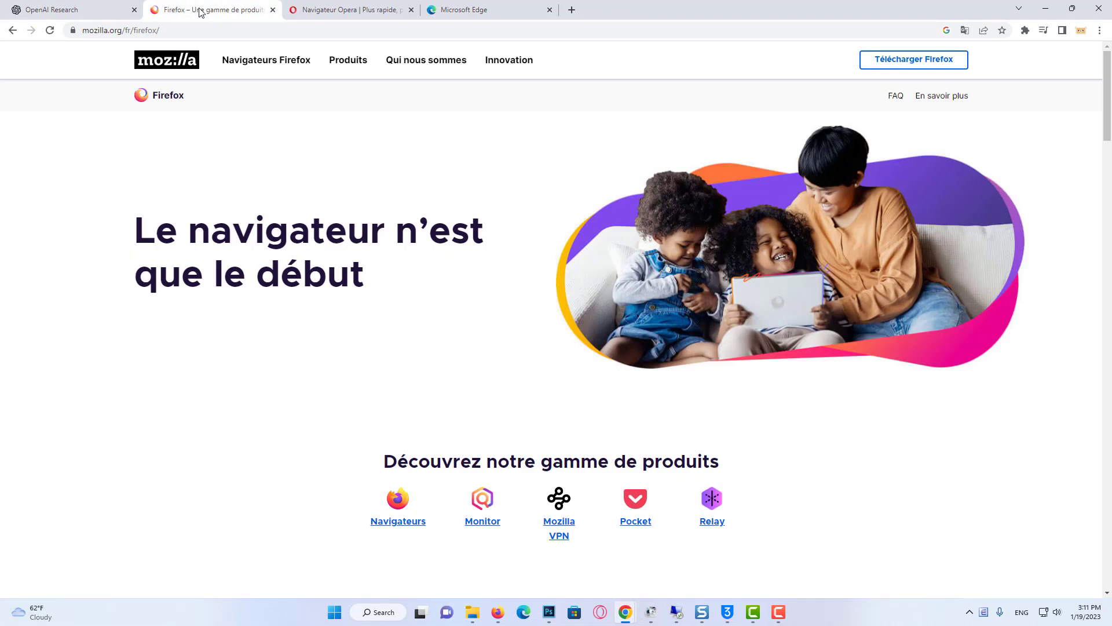
click(365, 15)
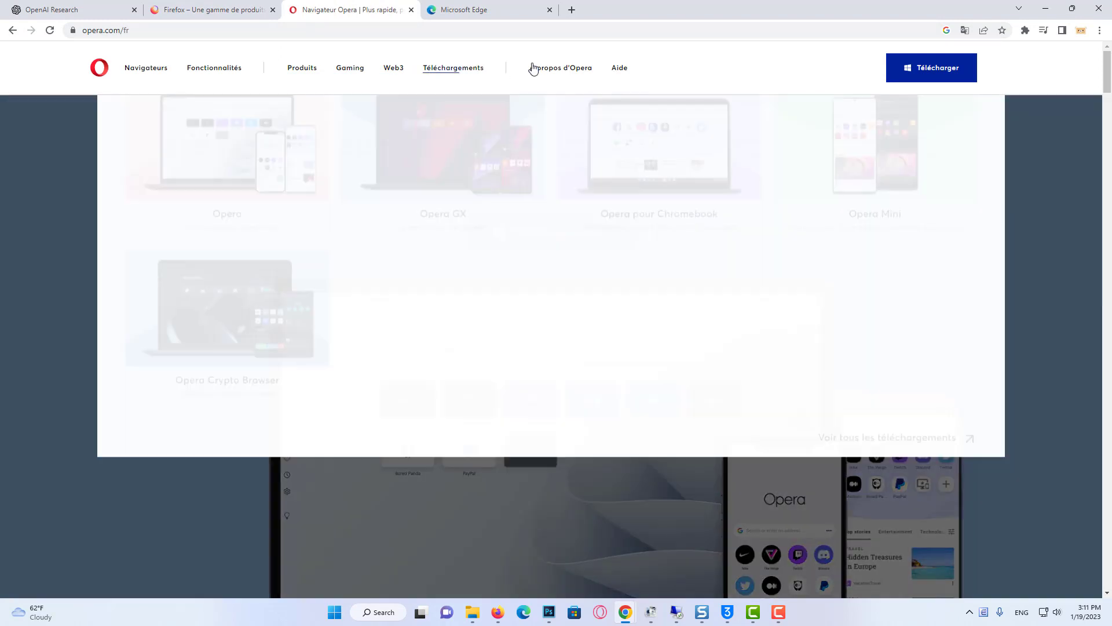
mouse_move(533, 68)
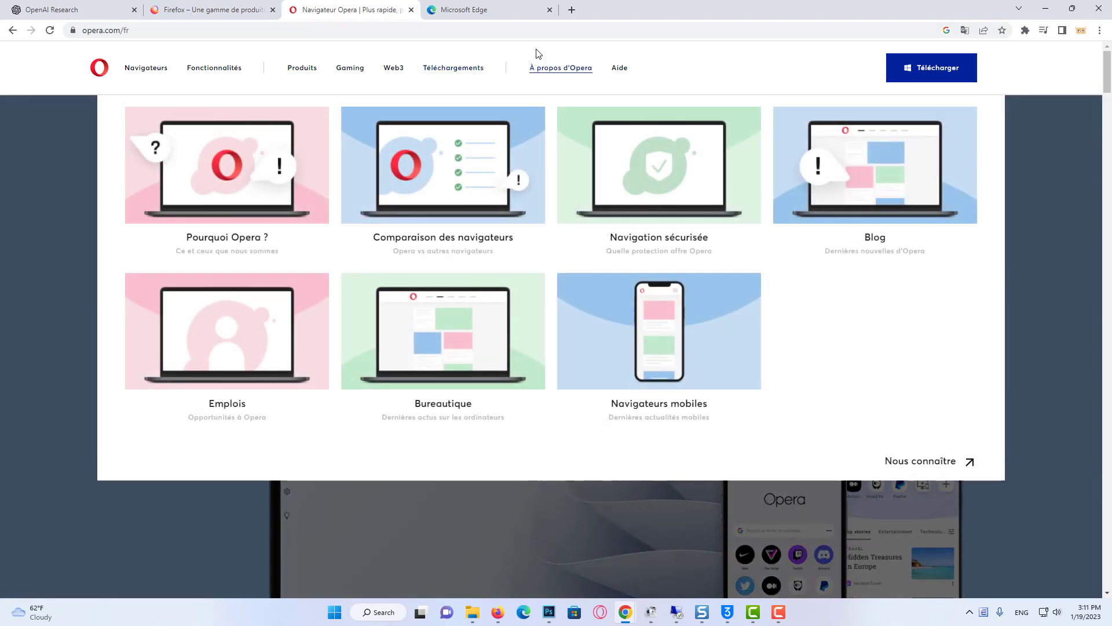
click(501, 14)
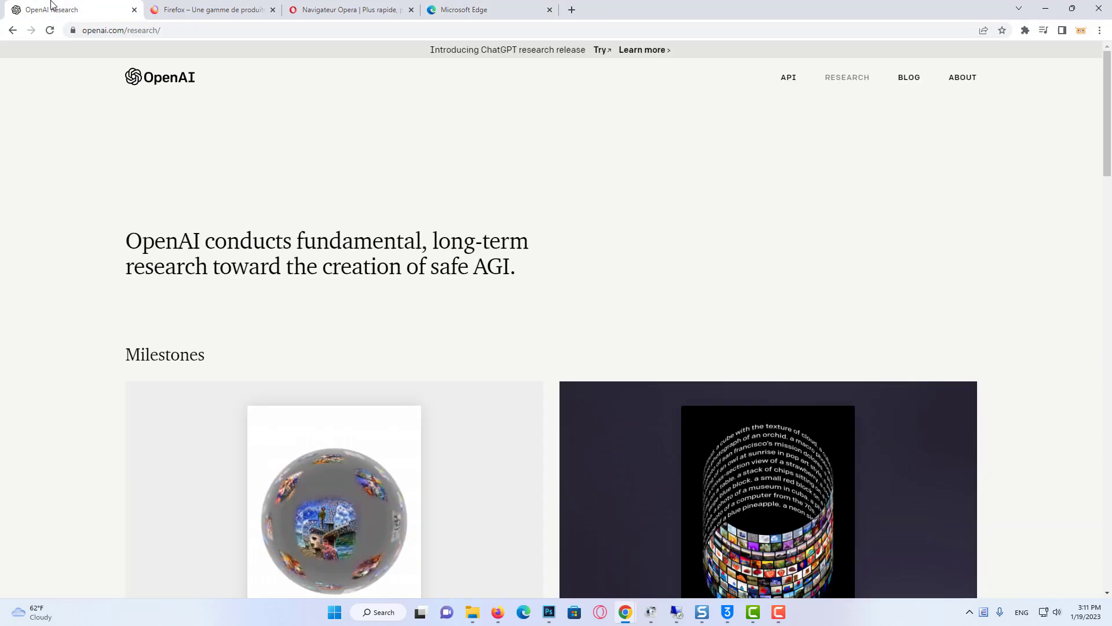
Switch back to the OpenAI Research tab and scroll to the Milestones cards.
click(55, 8)
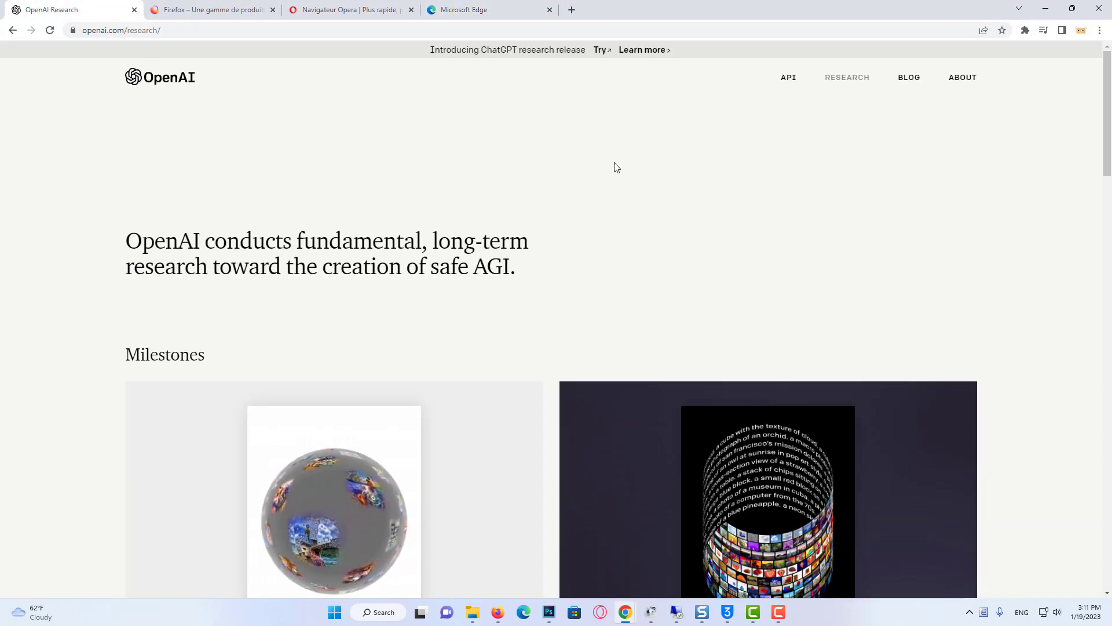
scroll(634, 202, down, 1)
scroll(631, 197, down, 3)
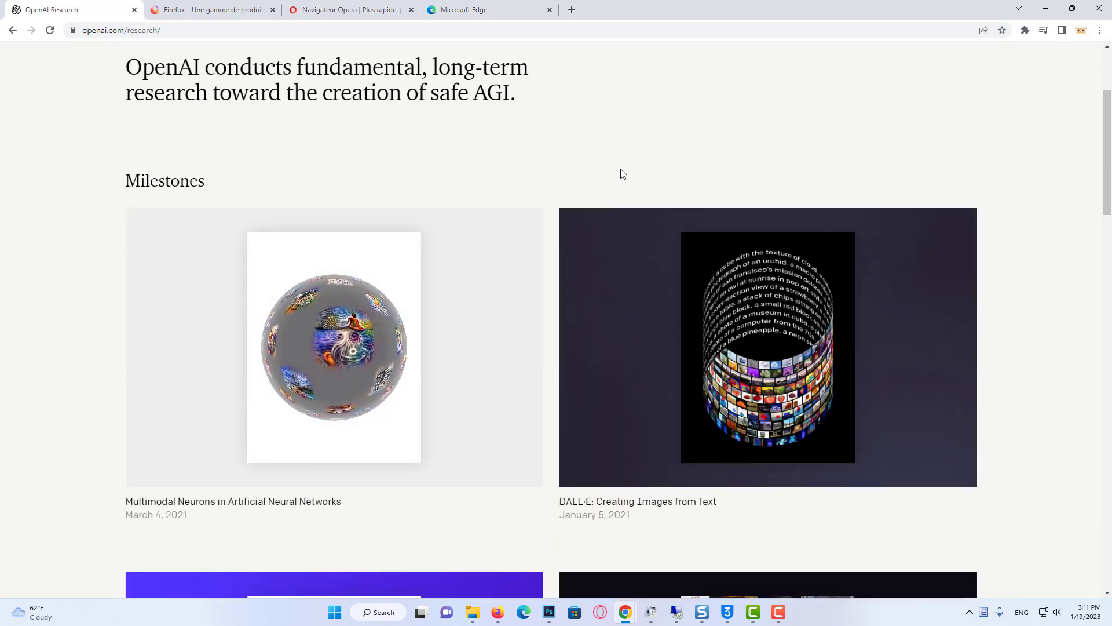
scroll(624, 173, down, 2)
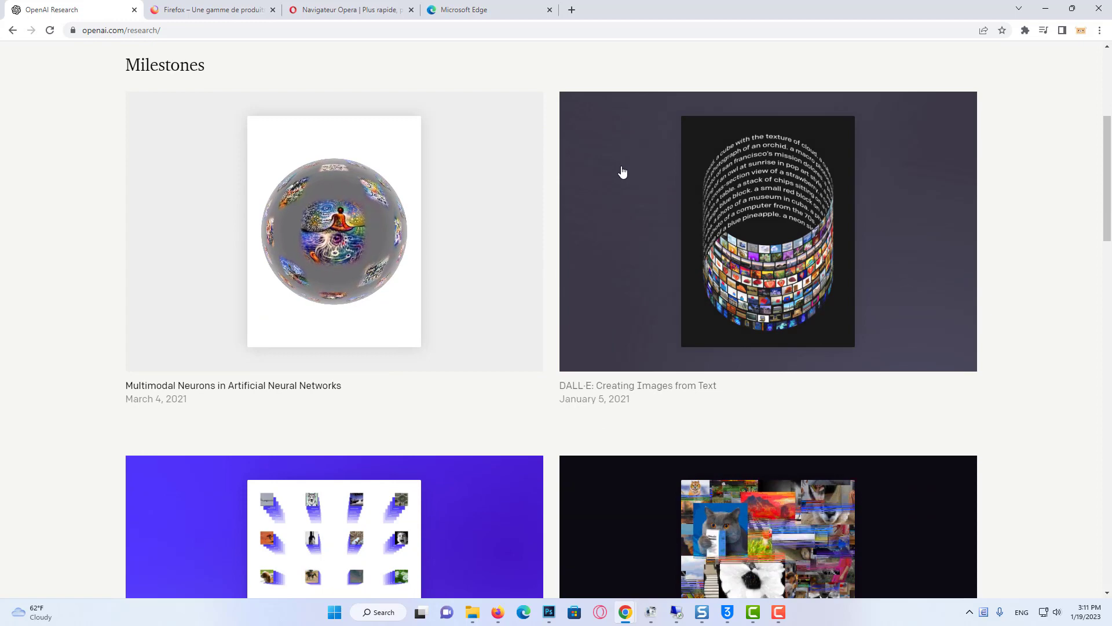